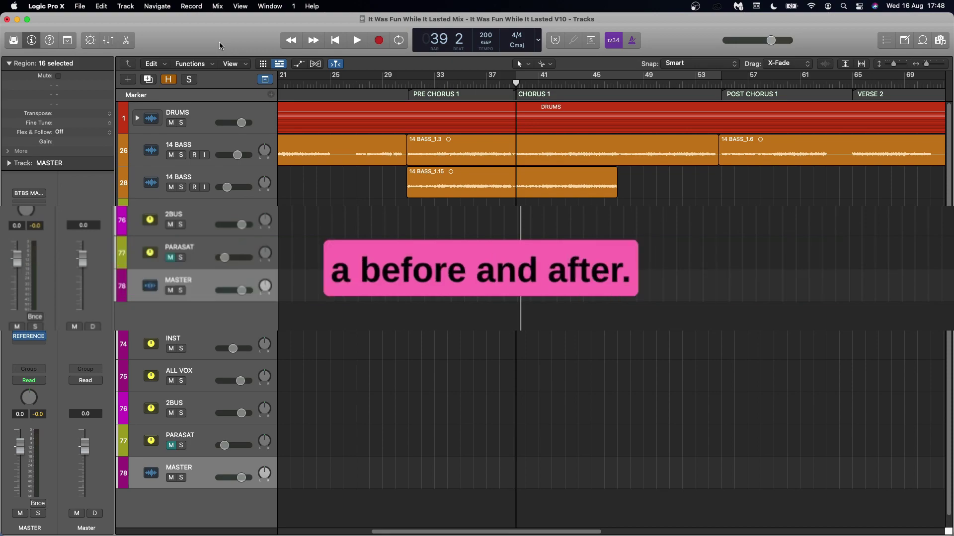
# - Start playing the mix from Chorus 1 through the master bus plugin chain
pyautogui.press('space')
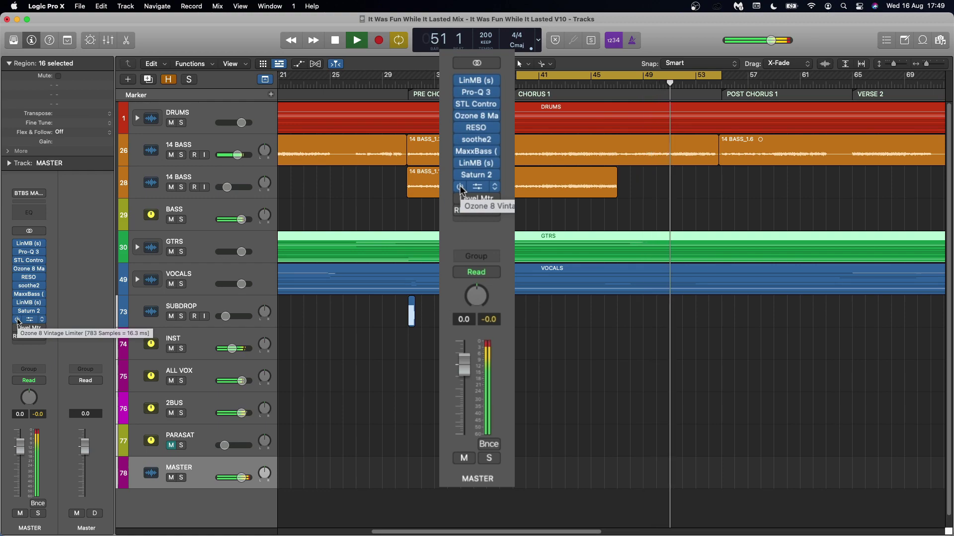
# - Stop playback so the playhead returns to bar 40 at Chorus 1
pyautogui.press('space')
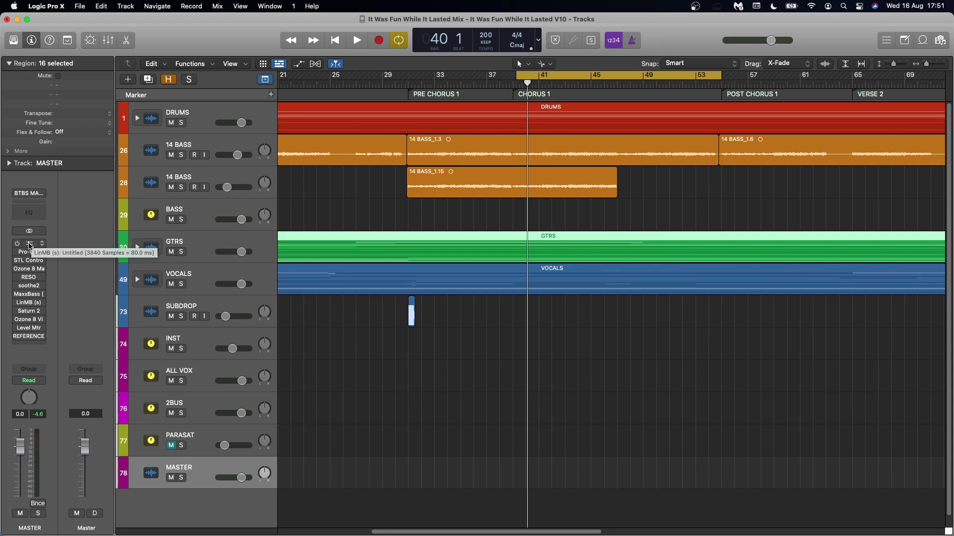
# - Open LinMB (s) on MASTER, audition the mix, and A/B it by bypassing and re-enabling
pyautogui.click(28, 244)
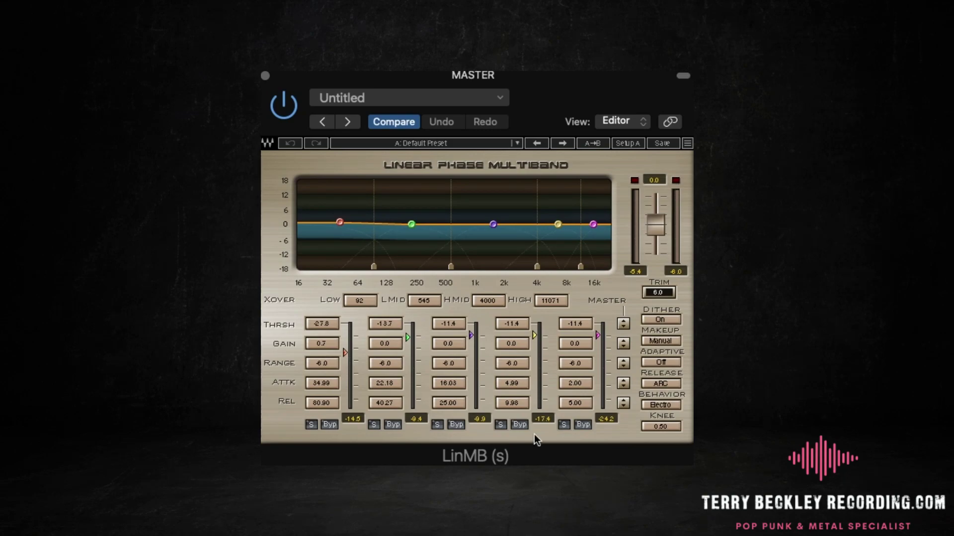
pyautogui.press('space')
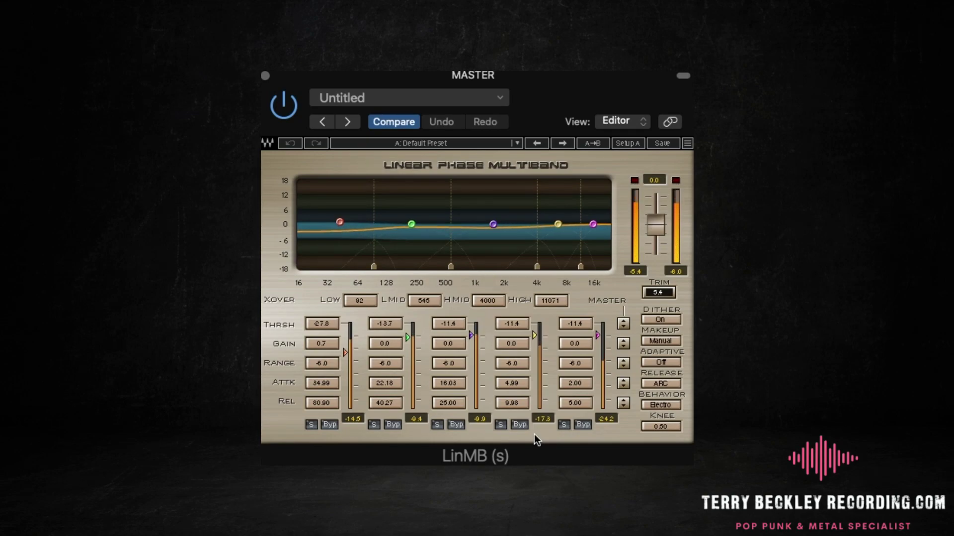
pyautogui.press('space')
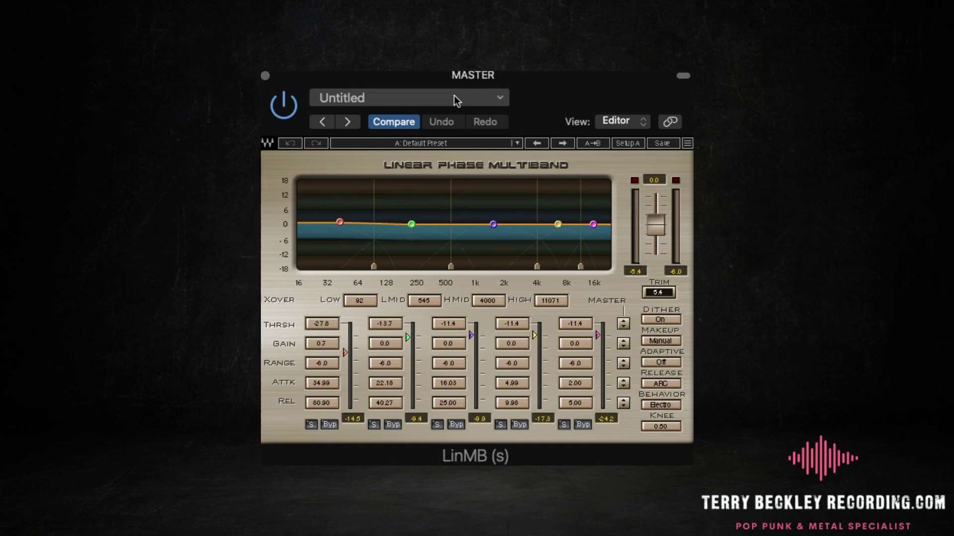
pyautogui.click(296, 107)
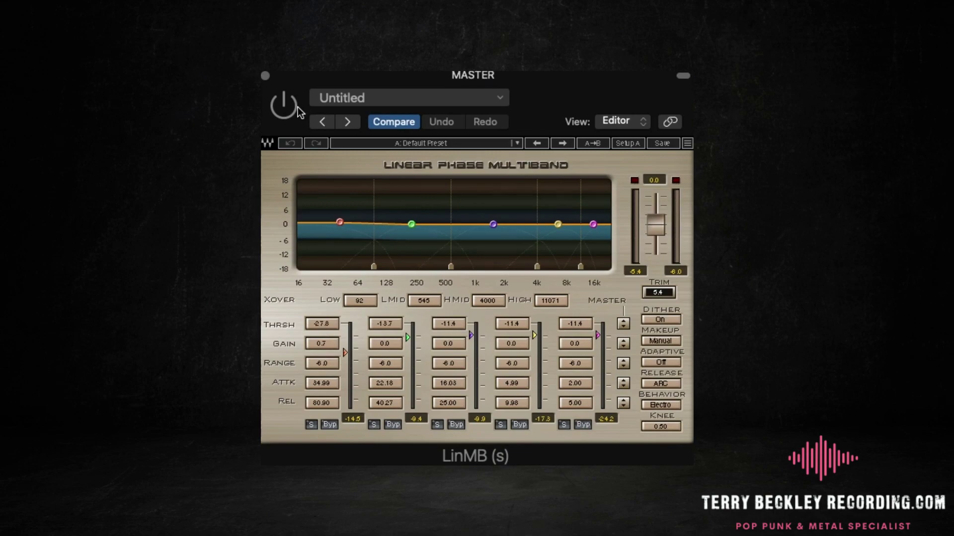
pyautogui.click(288, 109)
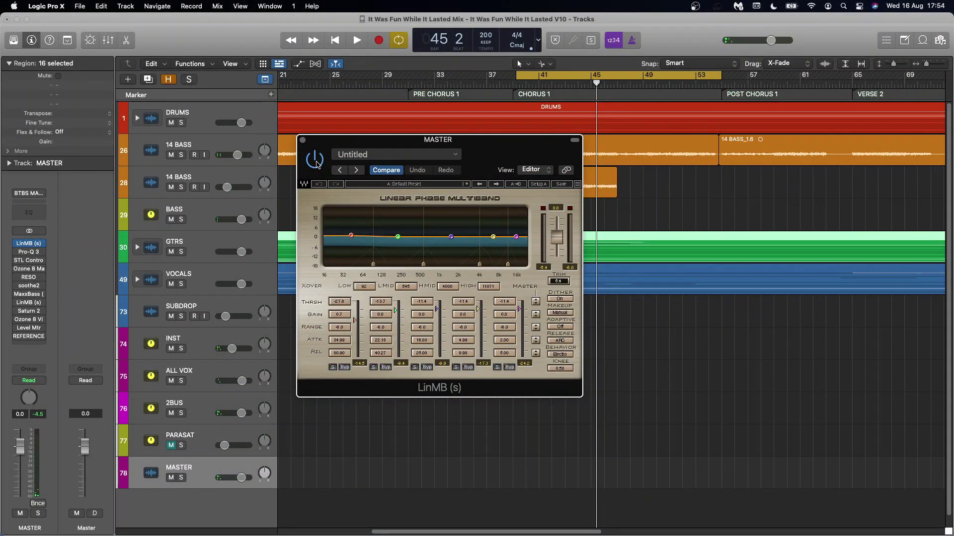
# - Close LinMB, review Pro-Q 3's steep low cut near 100 Hz, then close it
pyautogui.click(28, 244)
pyautogui.click(29, 252)
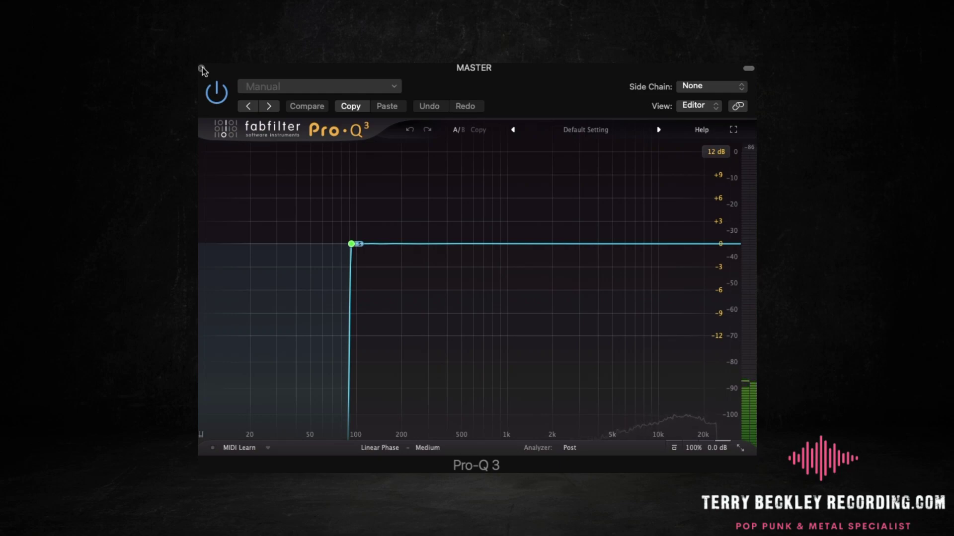
pyautogui.click(201, 68)
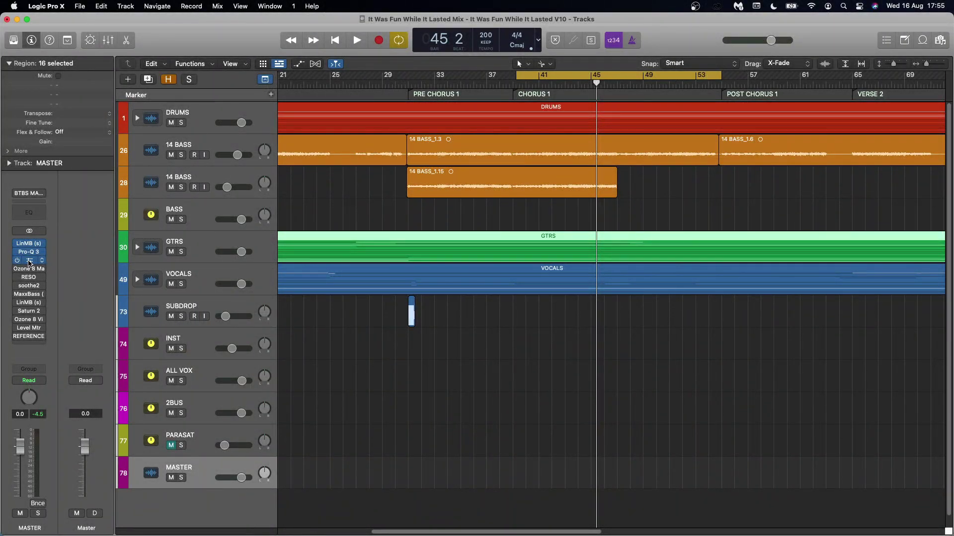
# - Open STL ControlHub with the 13 Master Chain Modern preset and play the mix through it
pyautogui.click(30, 261)
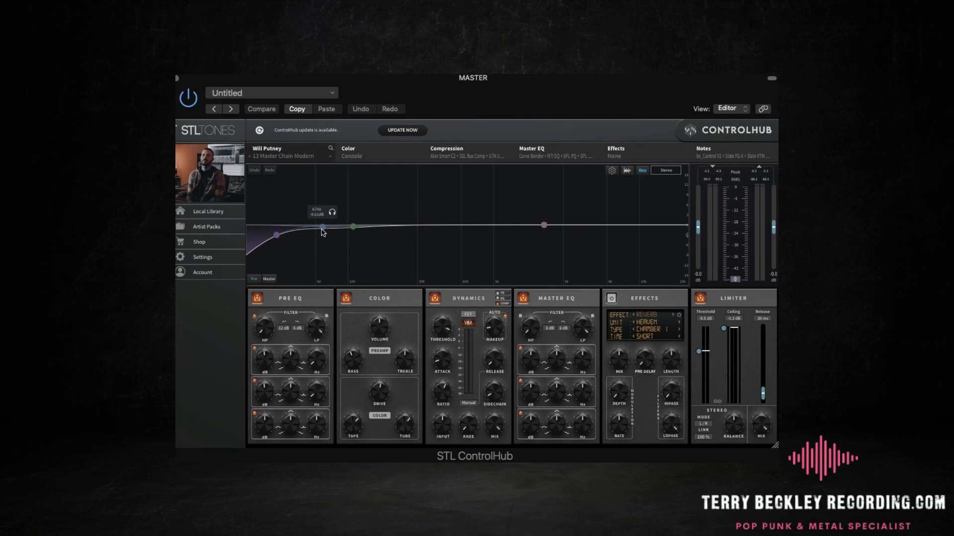
pyautogui.press('space')
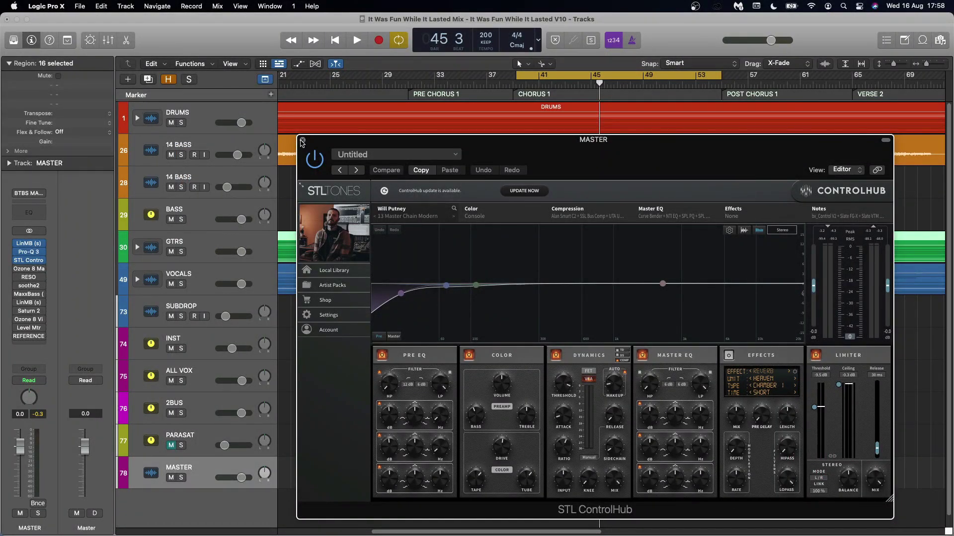
# - Swap ControlHub for the Ozone 8 Maximizer (IRC I, -2.4 dB threshold) and audition it
pyautogui.click(302, 140)
pyautogui.click(26, 271)
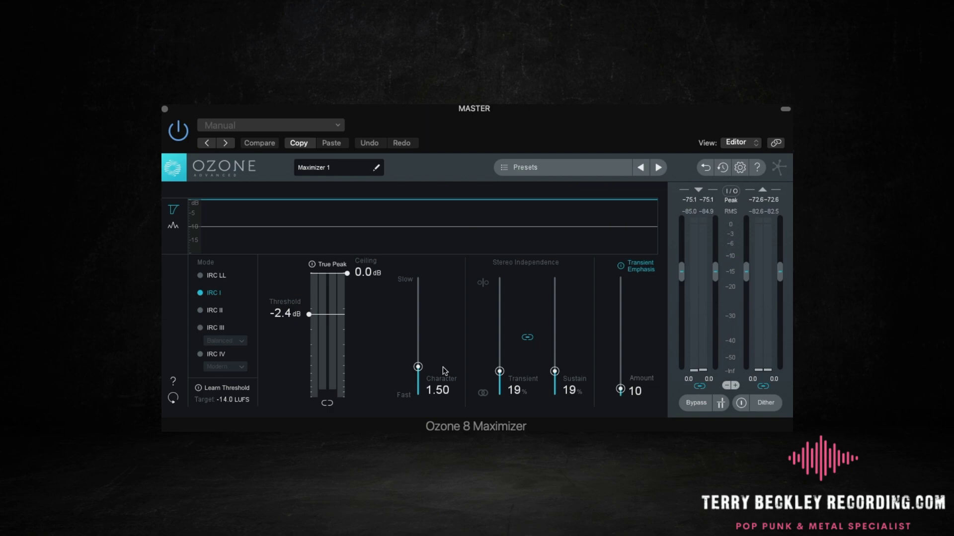
pyautogui.press('space')
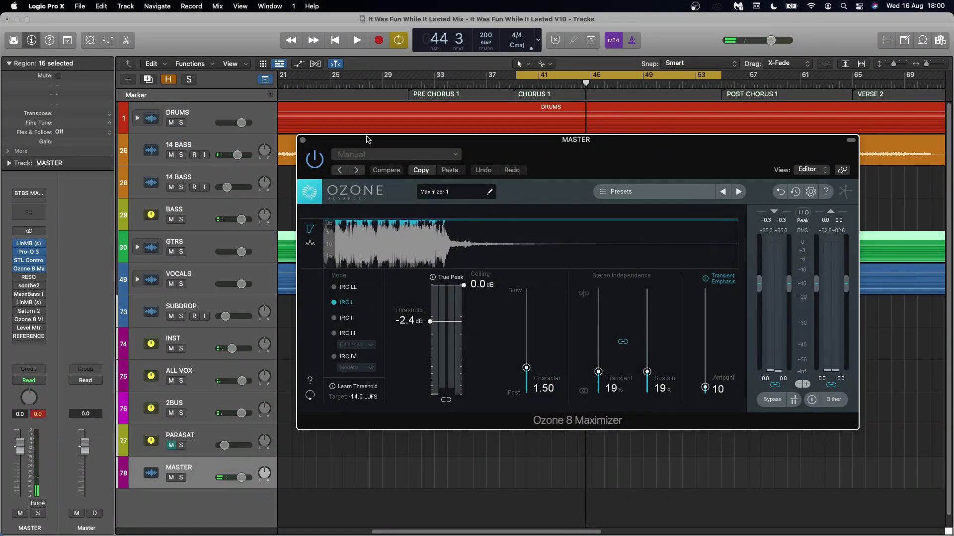
# - Close Ozone, inspect RESO's resonance targets above 2 kHz, then close RESO
pyautogui.click(20, 269)
pyautogui.click(30, 277)
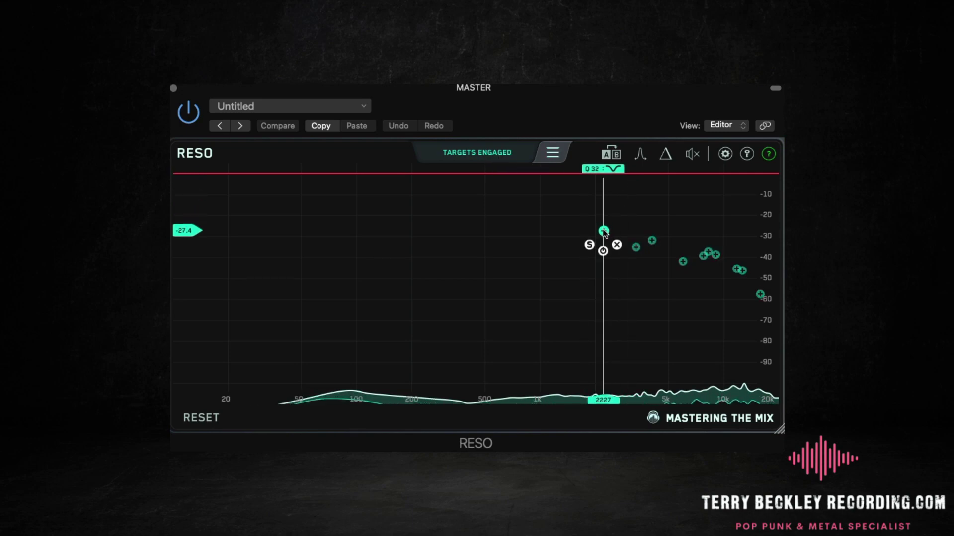
pyautogui.moveTo(665, 253)
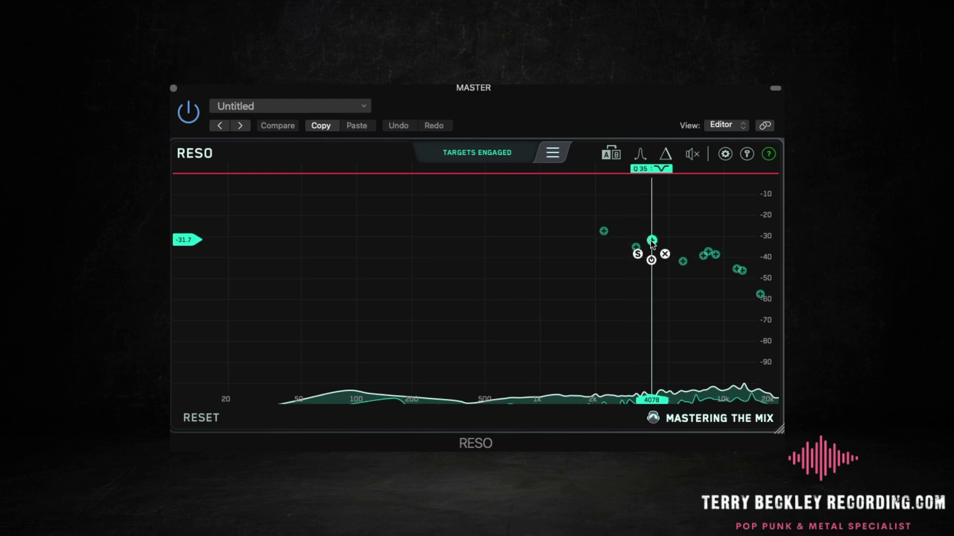
pyautogui.moveTo(735, 268)
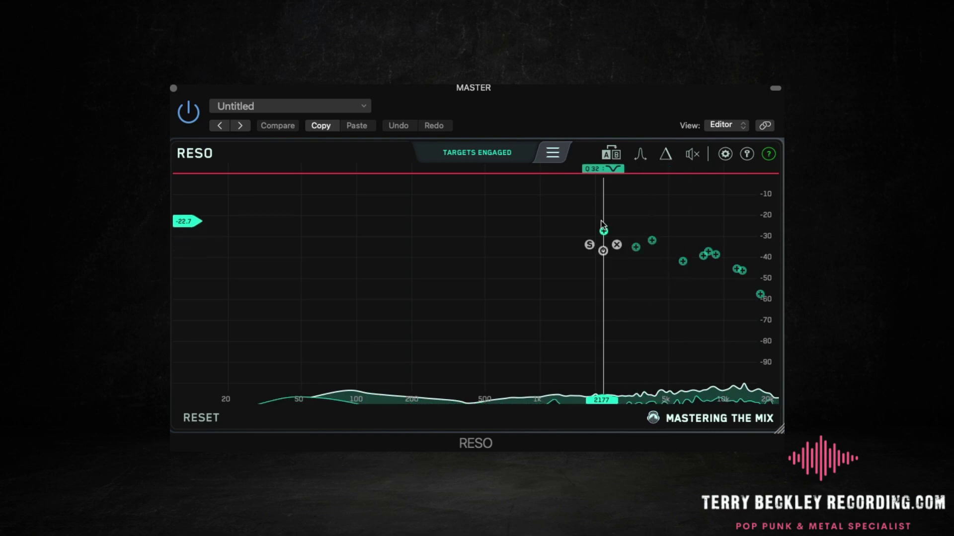
pyautogui.moveTo(641, 234)
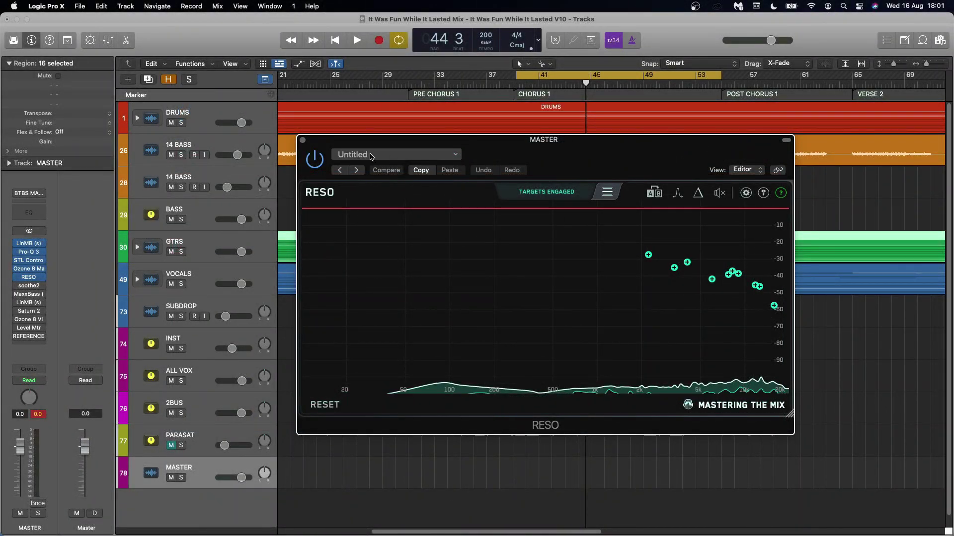
pyautogui.click(26, 287)
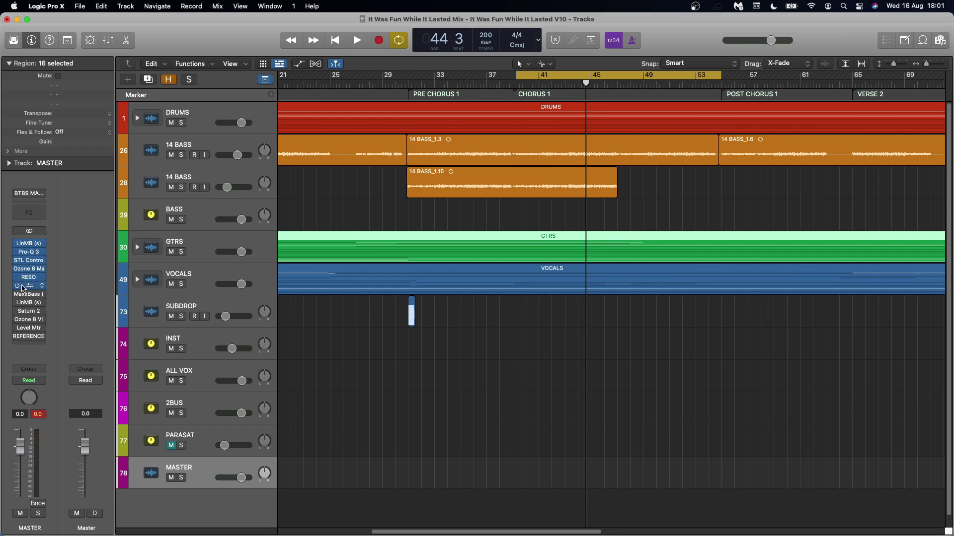
# - Open soothe2 on MASTER showing the 'Ear friendly top on master too' preset
pyautogui.click(29, 287)
# - Briefly play the mix through soothe2, stopping at bar 42 in Chorus 1
pyautogui.press('space')
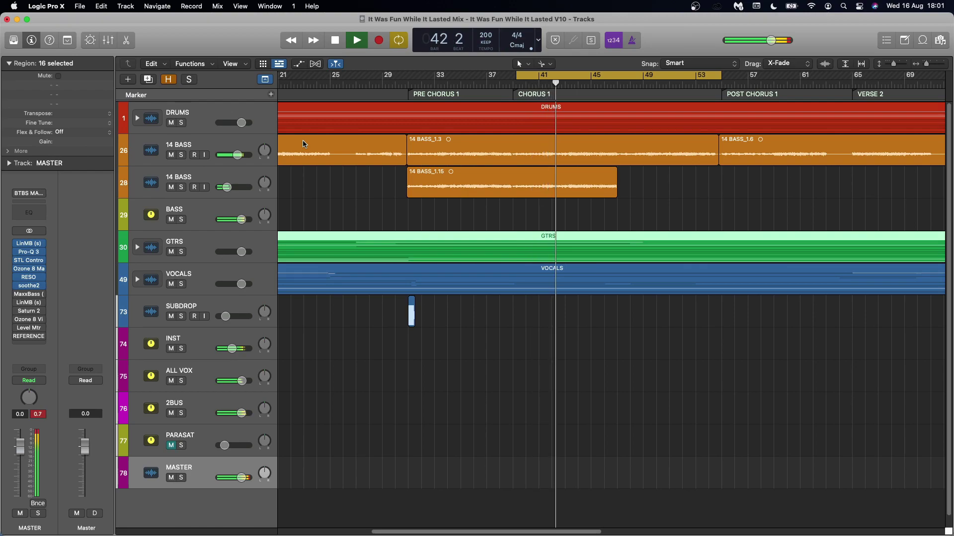
pyautogui.press('space')
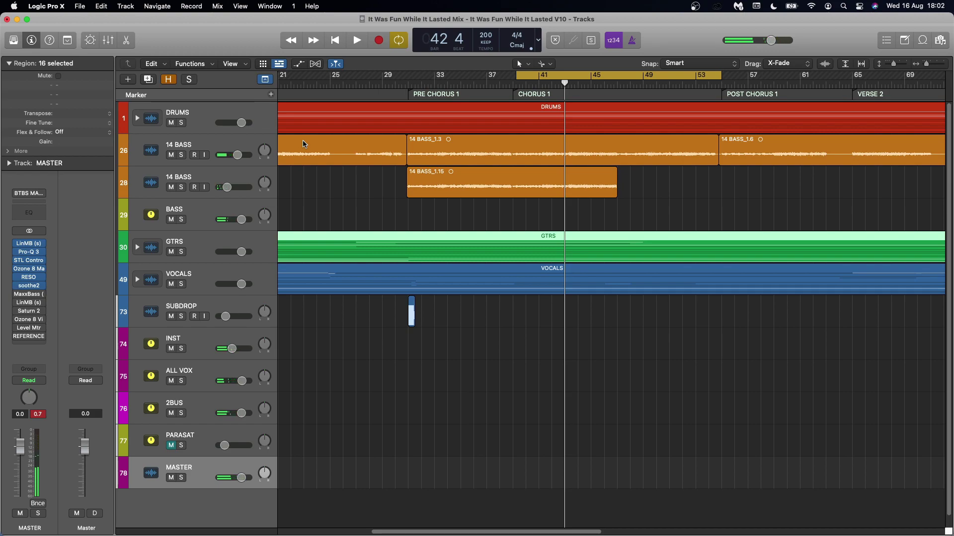
# - Check MaxxBass, then review the second LinMB (s) compressing low bands at -9.7 and -7.8
pyautogui.click(30, 295)
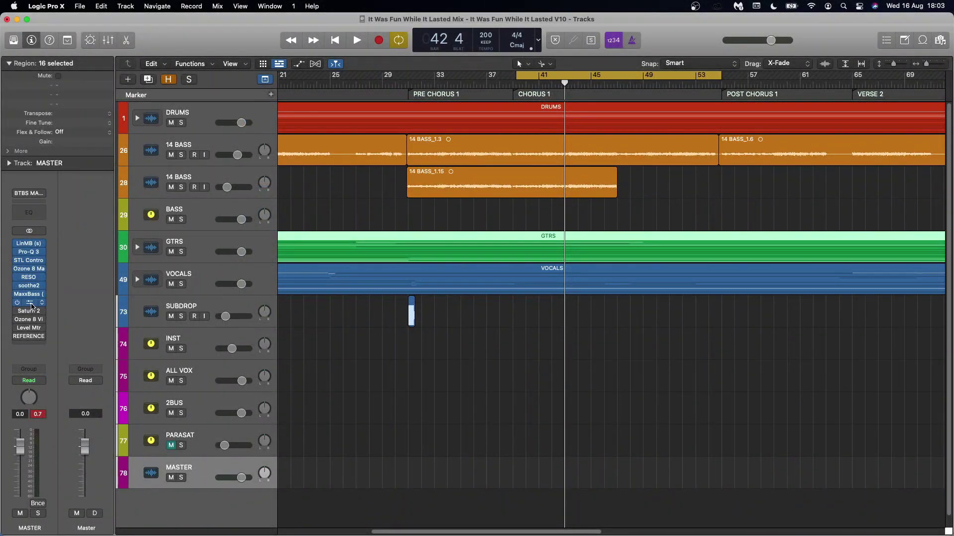
pyautogui.click(29, 306)
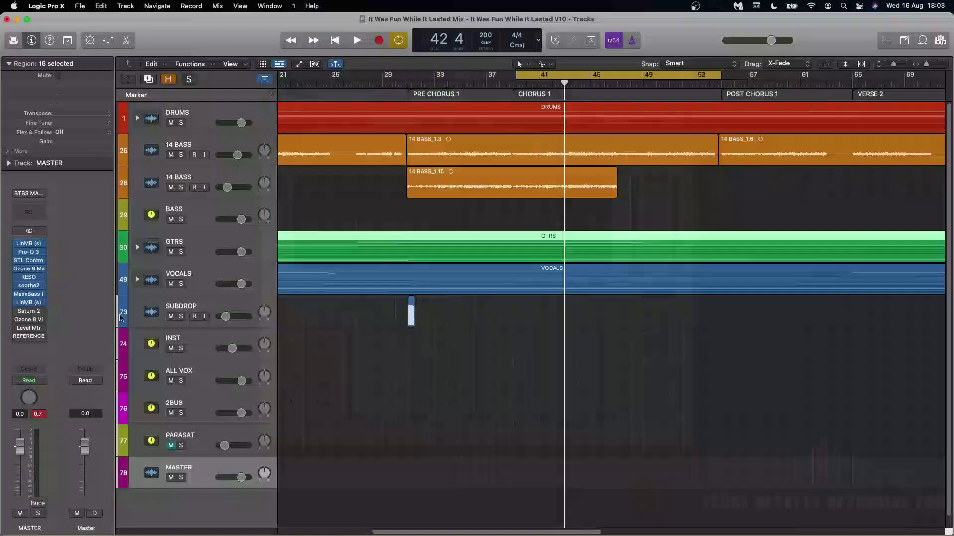
# - Play the mix through Chorus 1, stop at bar 45, and reset the master's red peak readout
pyautogui.press('space')
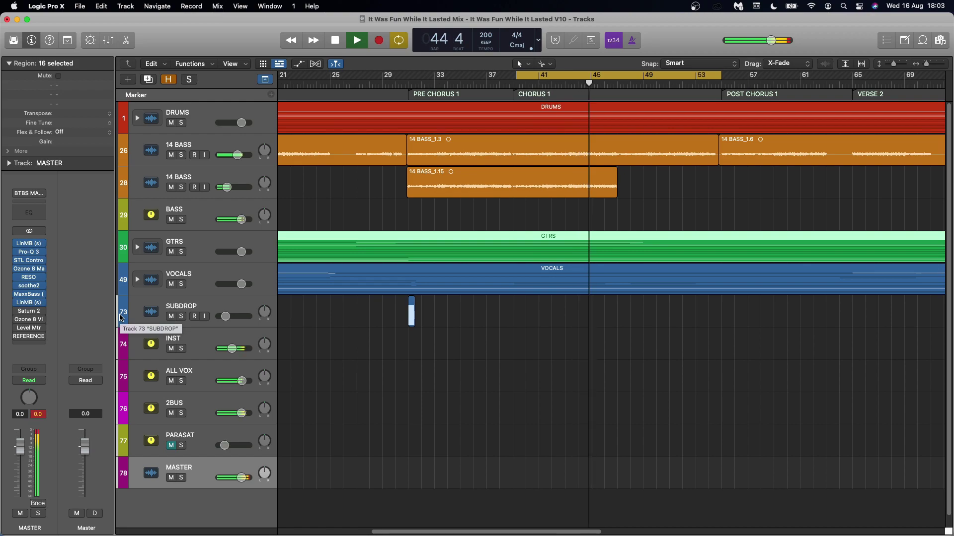
pyautogui.press('space')
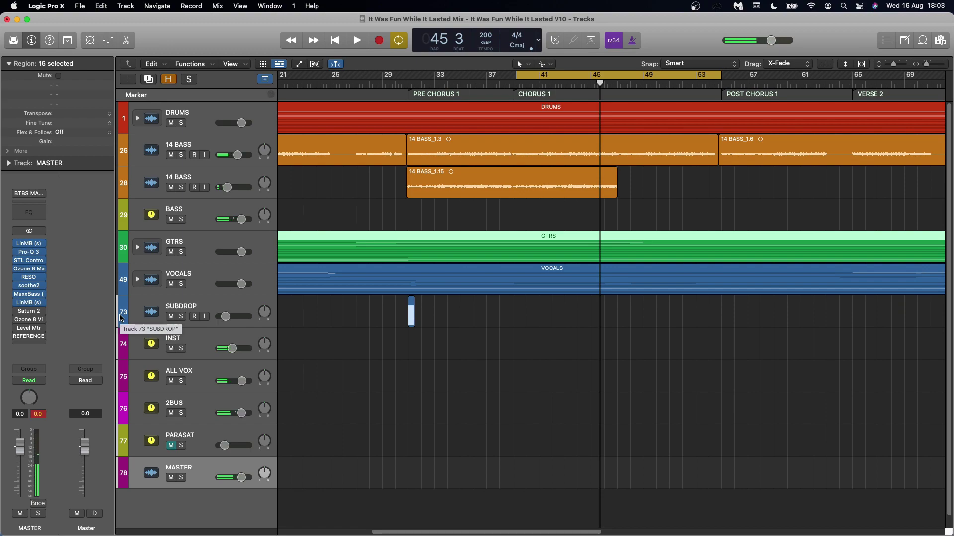
pyautogui.click(38, 414)
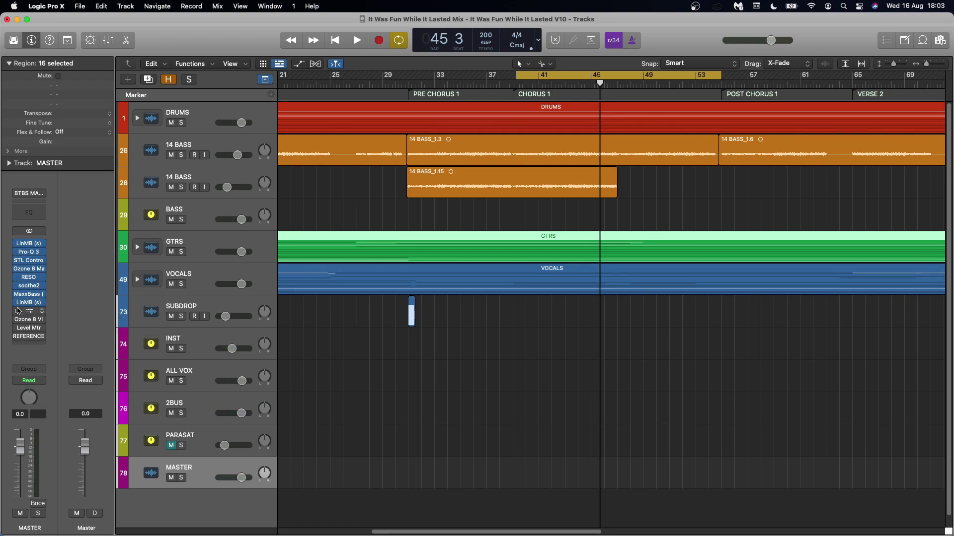
# - Open Saturn 2 on the master to inspect its ParaSat Master Warm Tape drive (37.31%) and mix (19.56%)
pyautogui.click(32, 313)
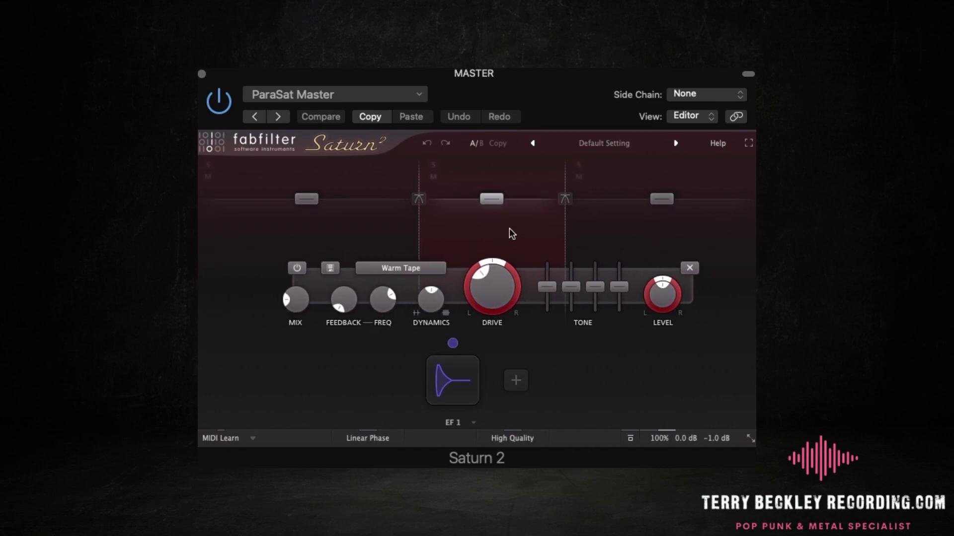
pyautogui.moveTo(491, 298)
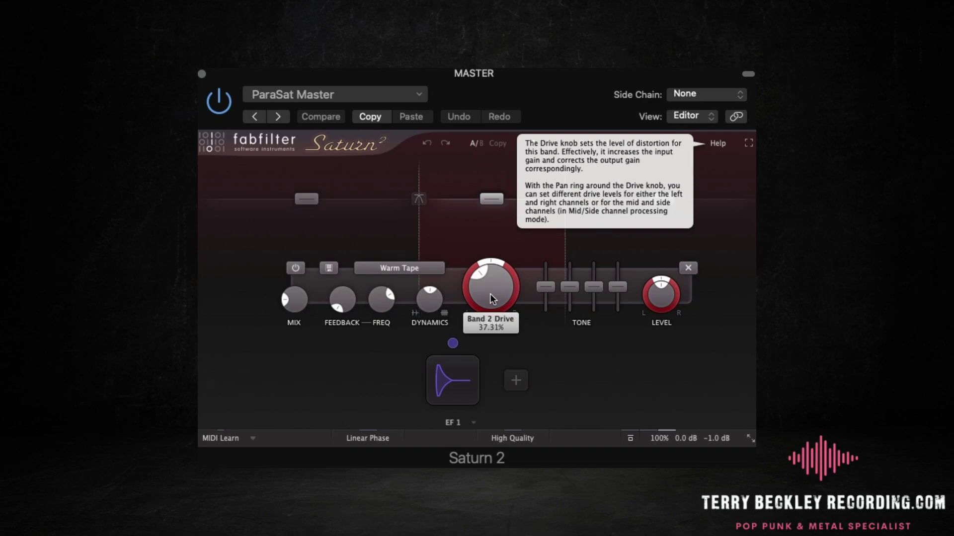
pyautogui.moveTo(293, 301)
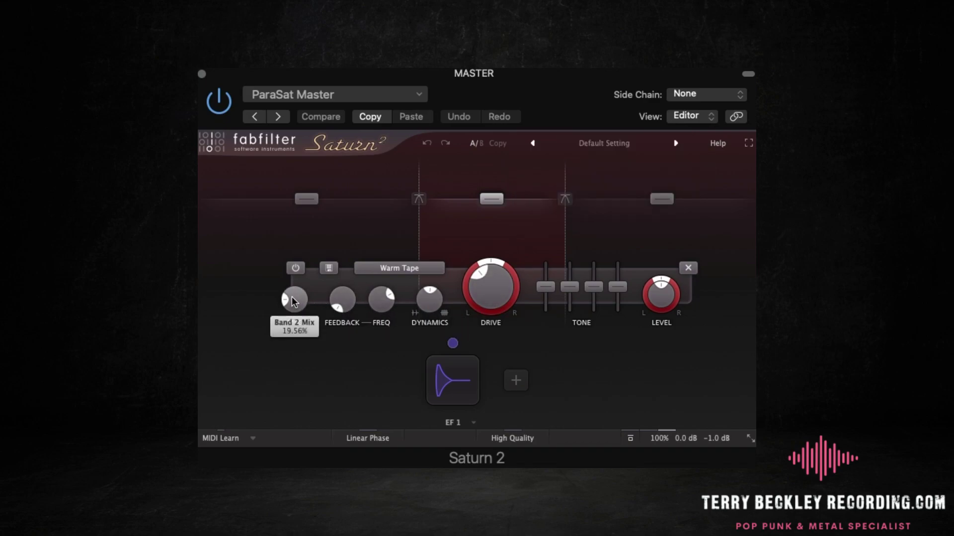
pyautogui.moveTo(450, 389)
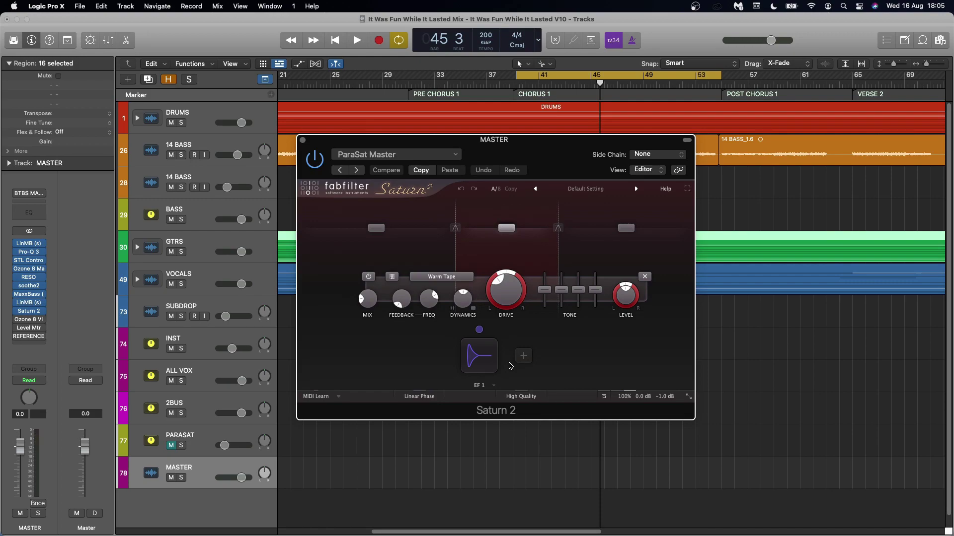
# - Close Saturn 2 and audition the master's Ozone 8 Vintage Limiter (Modern, -0.1 dB threshold) during playback
pyautogui.press('super+w')
pyautogui.click(29, 320)
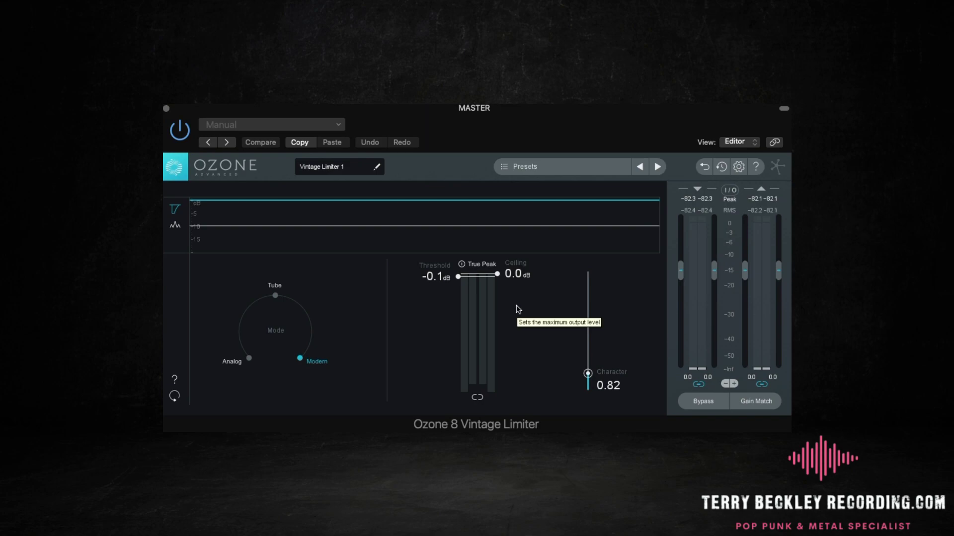
pyautogui.press('space')
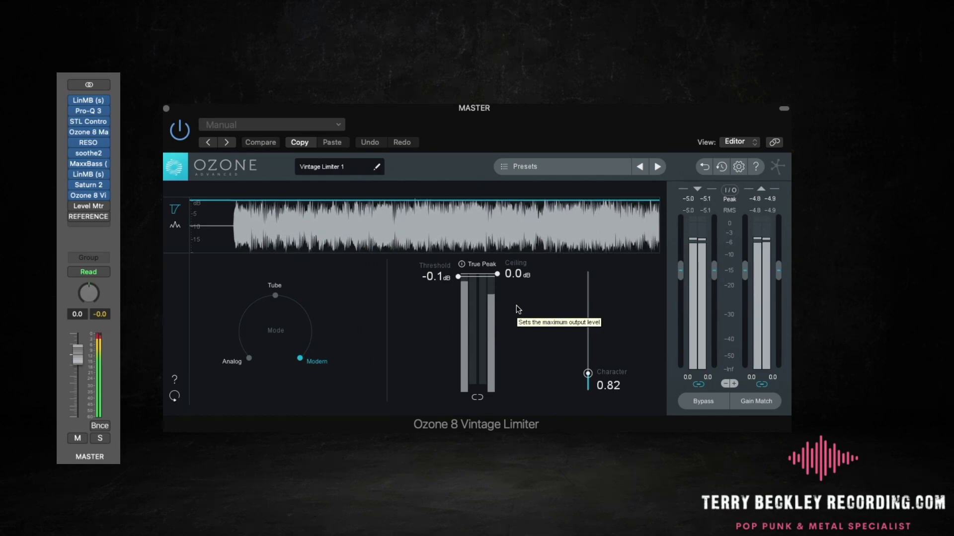
pyautogui.press('space')
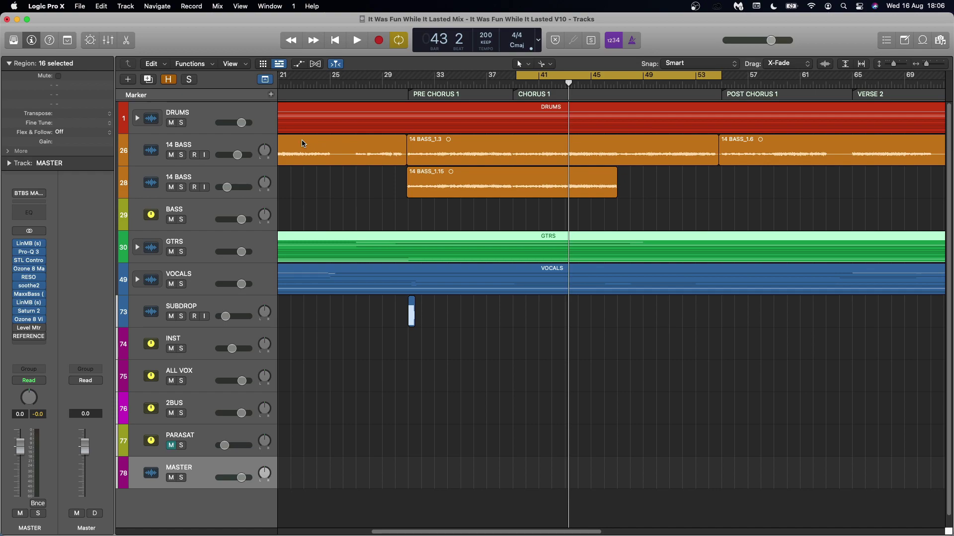
pyautogui.click(28, 332)
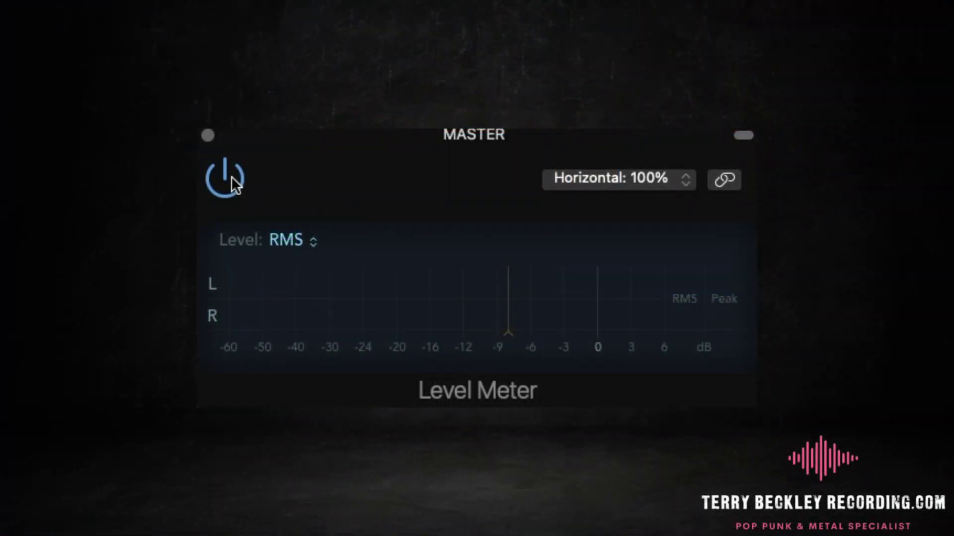
pyautogui.press('space')
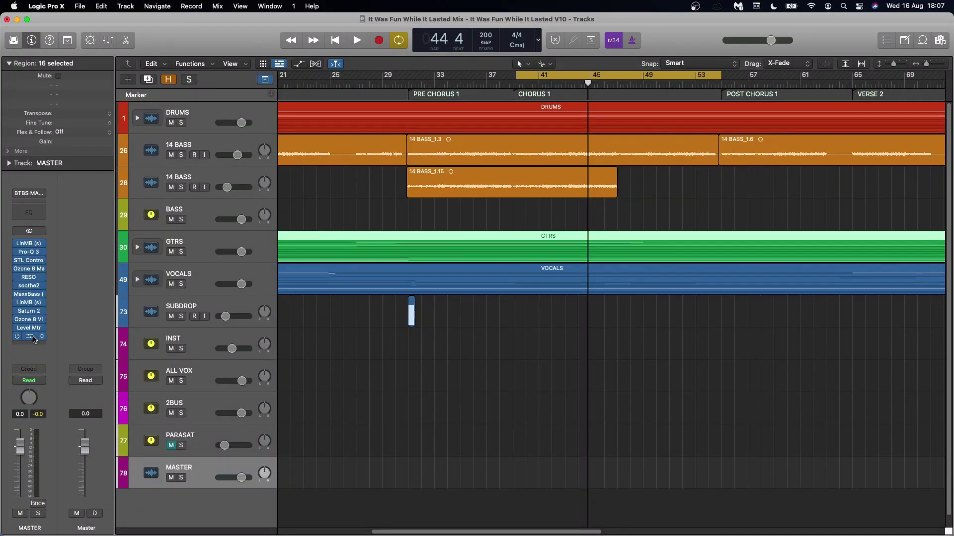
# - Switch Reference 2 on the master to a different reference song, then close its window
pyautogui.click(34, 340)
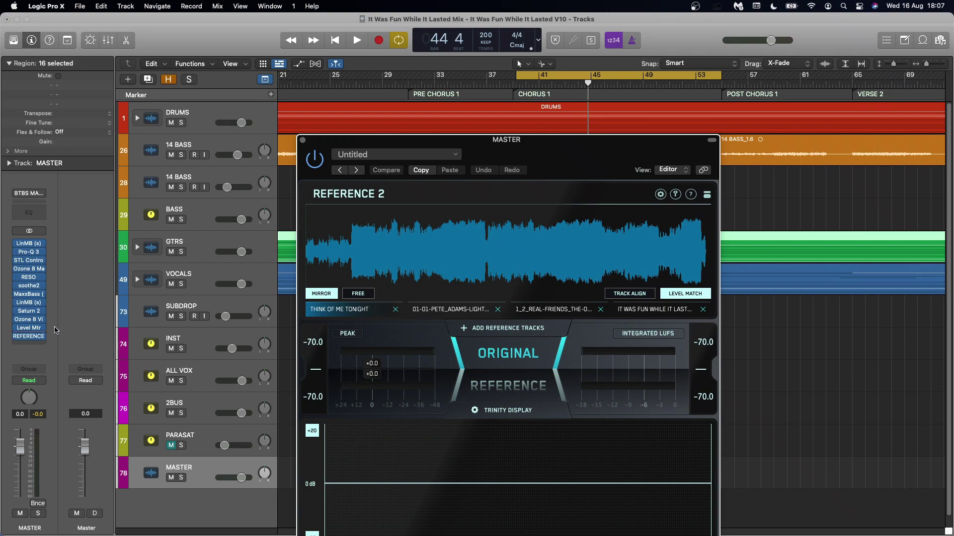
pyautogui.click(546, 309)
pyautogui.click(460, 310)
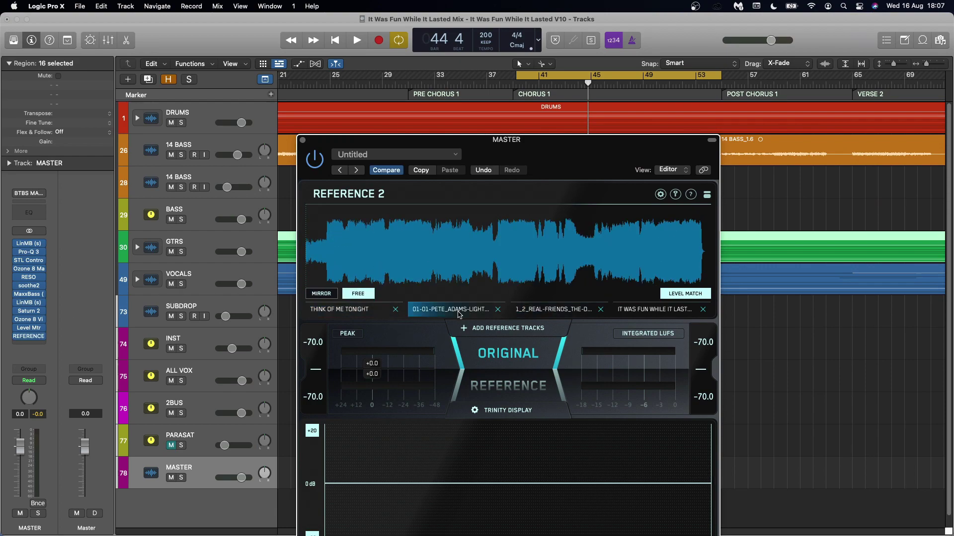
pyautogui.click(303, 140)
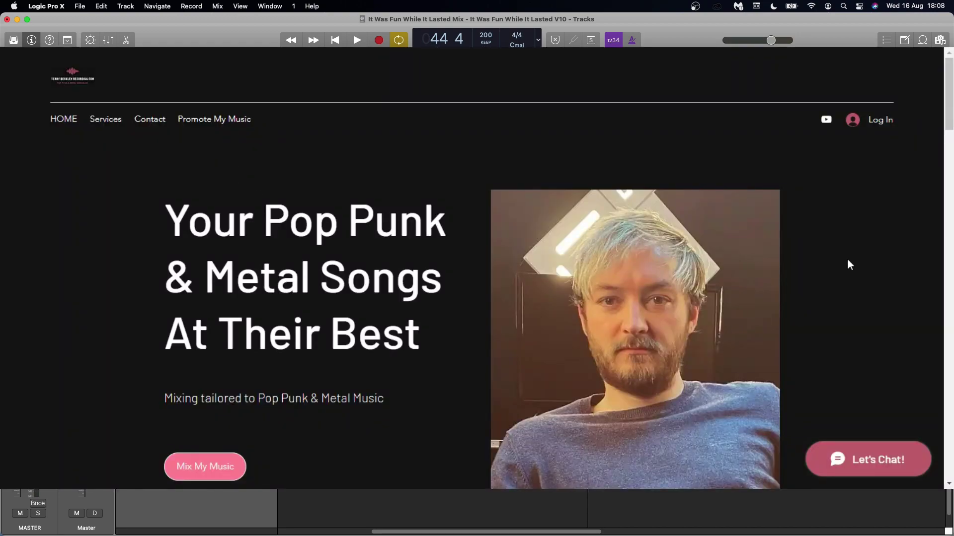
# - Scroll down to the website's Mixing Enquiry form and start the message with 'Hey'
pyautogui.moveTo(950, 110); pyautogui.dragTo(950, 426)
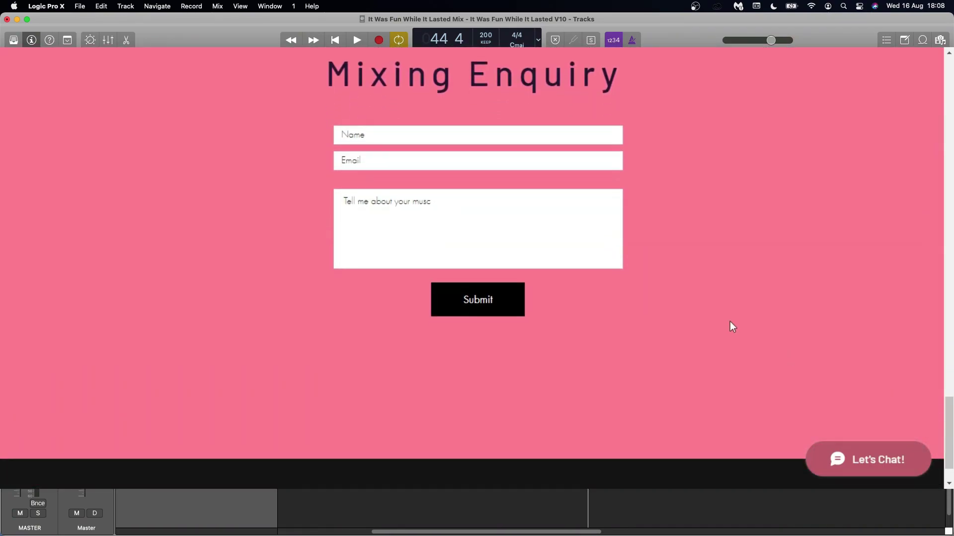
pyautogui.click(464, 214)
pyautogui.write('Hey')
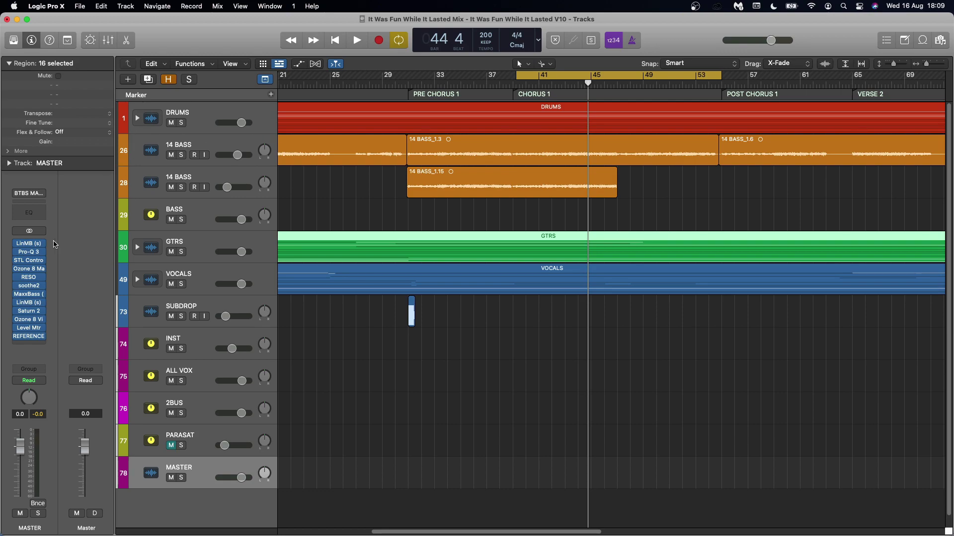
# - Open STL ControlHub on the master to view its 13 Master Chain Modern settings
pyautogui.click(29, 261)
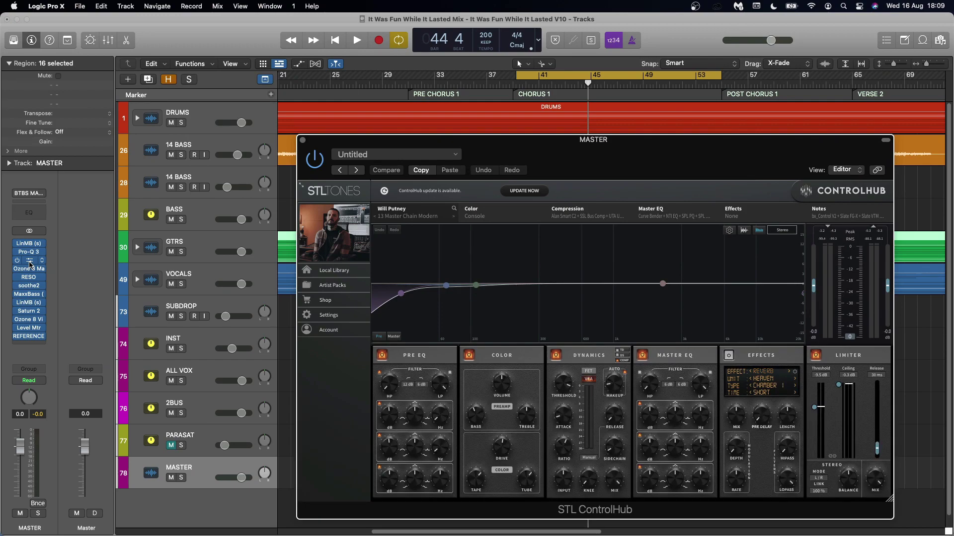